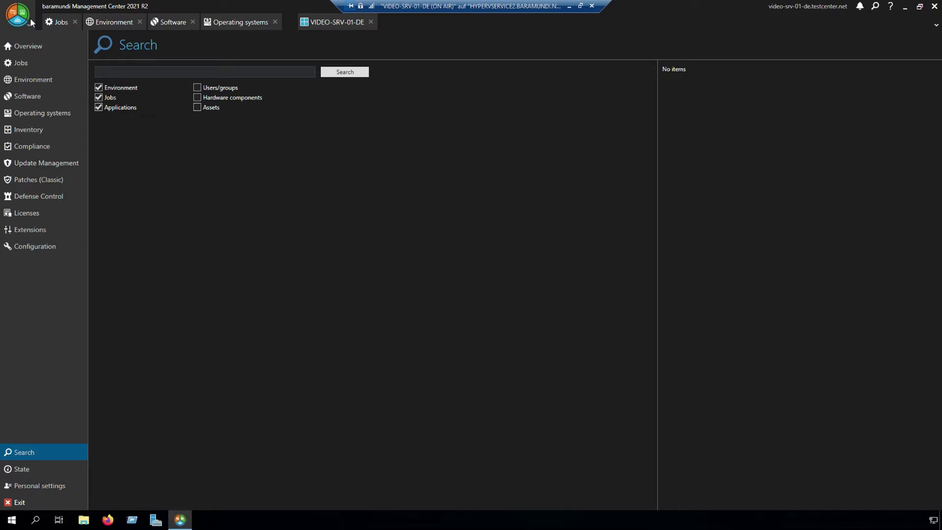
# Step: Show the Operating systems section with the Windows 10 (x64) 21H2 entry
pyautogui.click(228, 22)
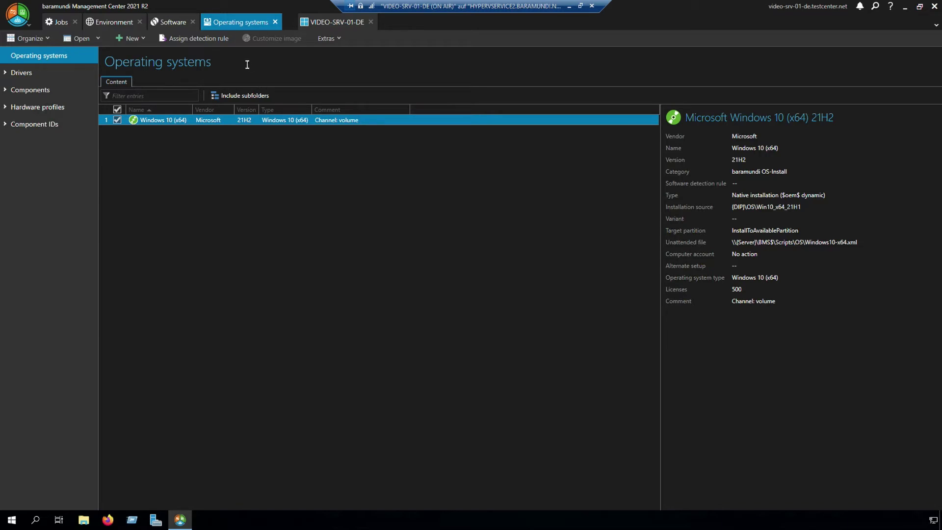
# Step: Select OS Customization Tool 21.1.8 under baramundi Management Suite and check its release level
pyautogui.click(169, 28)
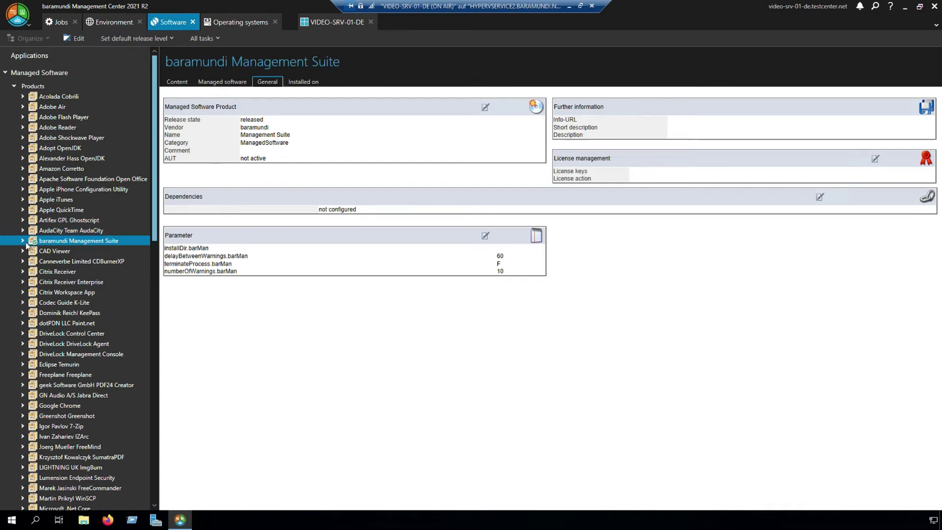
pyautogui.click(24, 241)
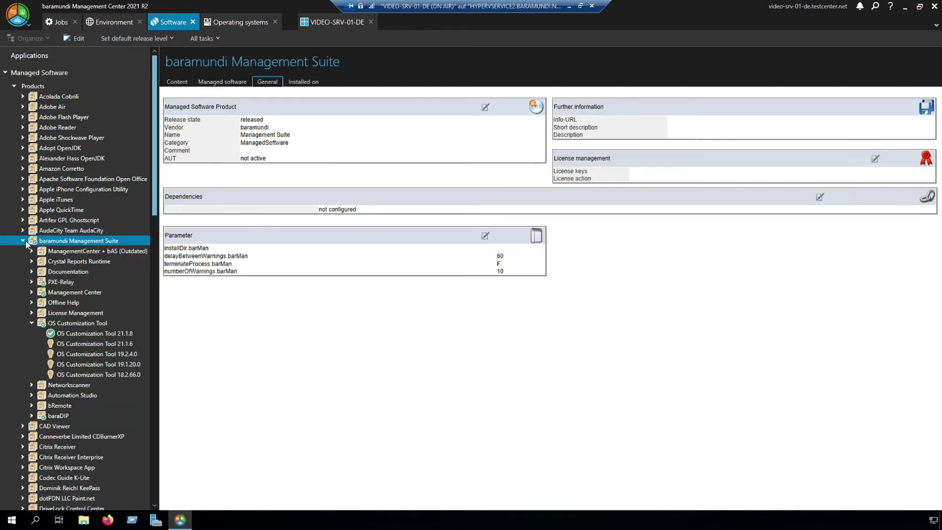
pyautogui.click(81, 330)
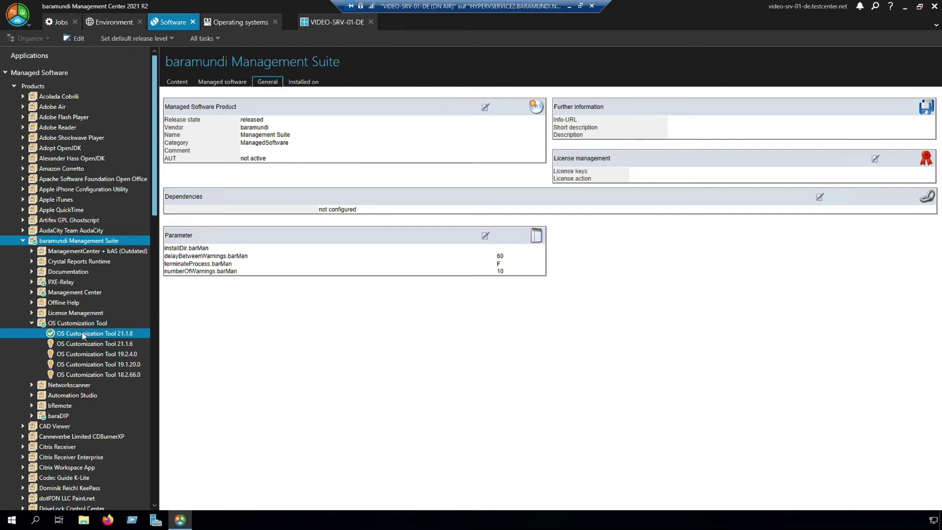
pyautogui.rightClick(84, 335)
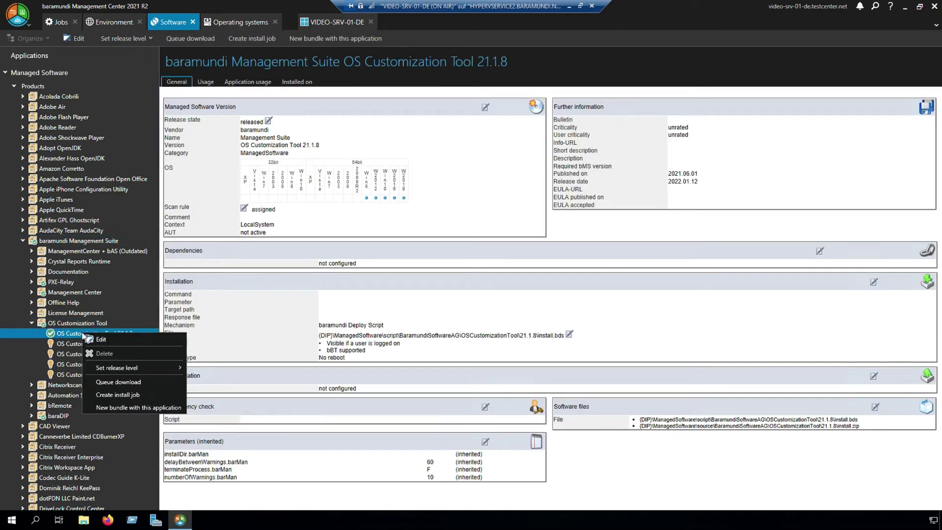
pyautogui.moveTo(118, 370)
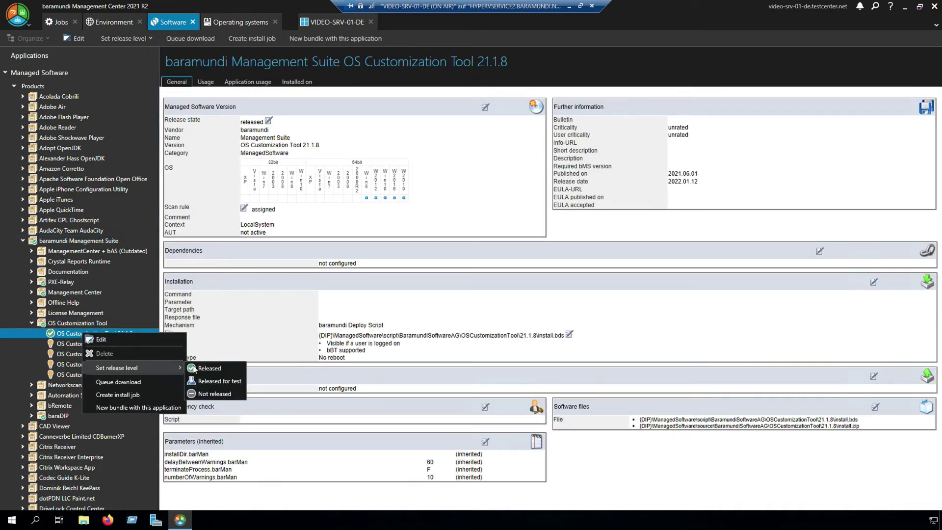
pyautogui.click(158, 288)
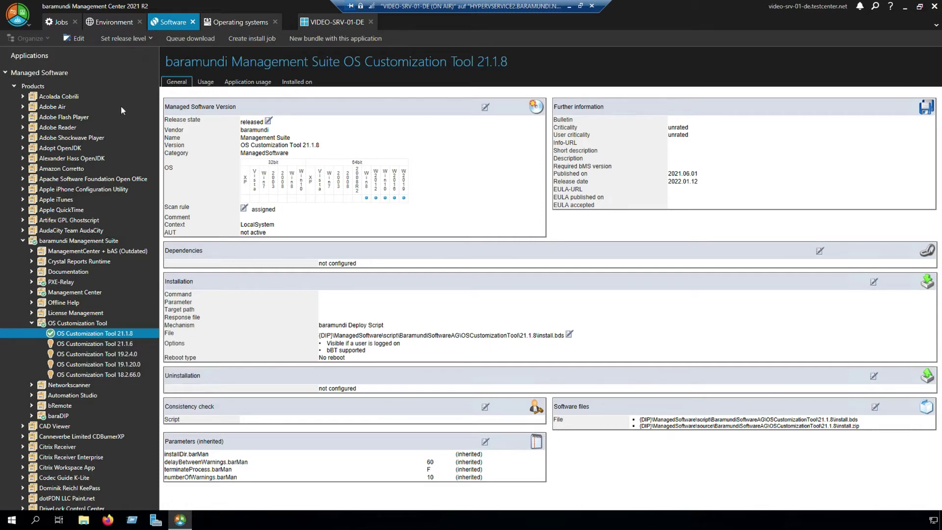
# Step: Start a new Job for Windows devices in Jobs and enter its name
pyautogui.click(57, 23)
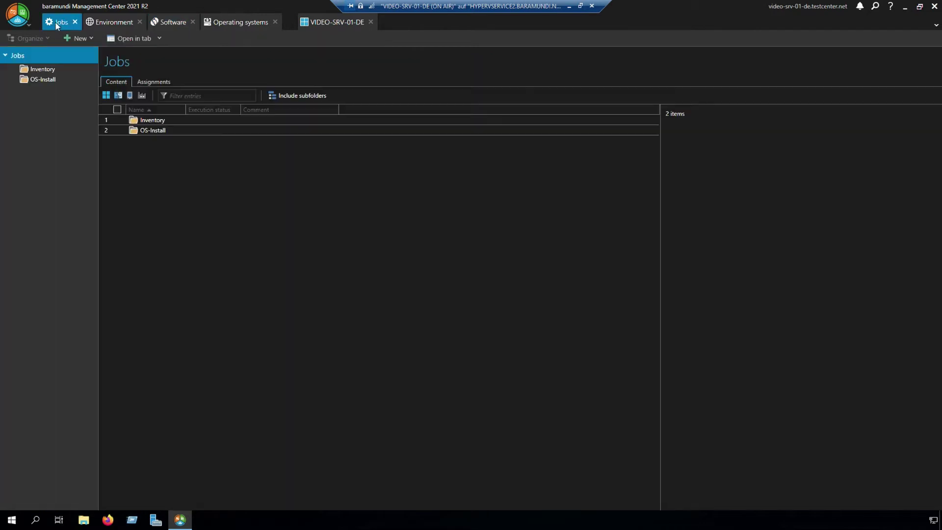
pyautogui.rightClick(152, 146)
pyautogui.moveTo(169, 169)
pyautogui.click(202, 171)
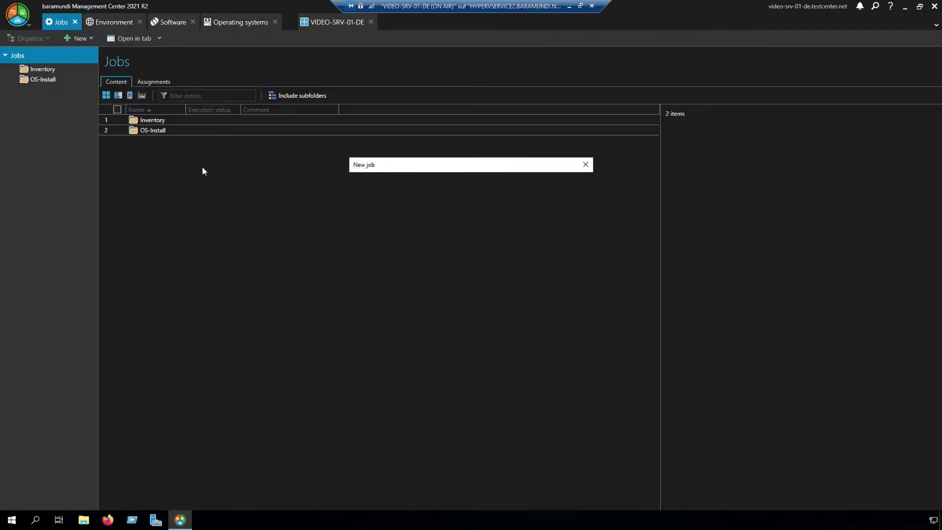
pyautogui.write('Test')
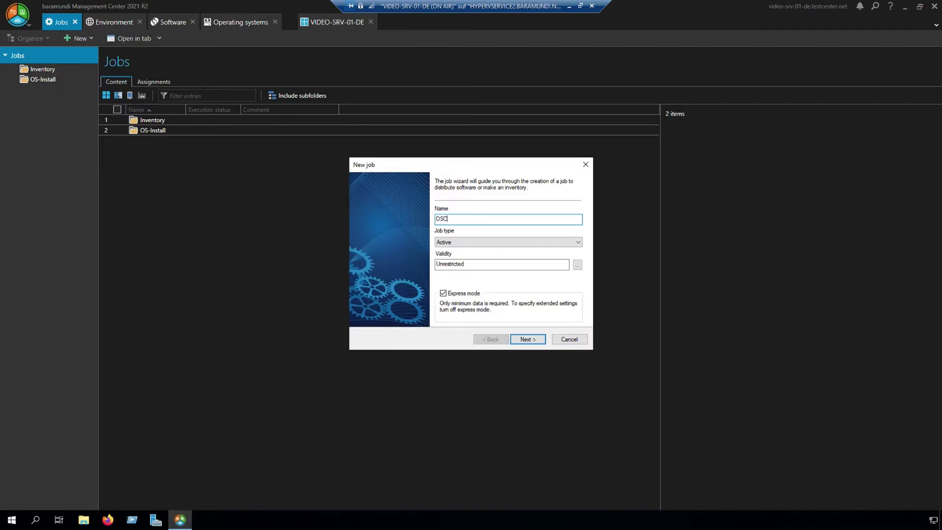
pyautogui.press('Return')
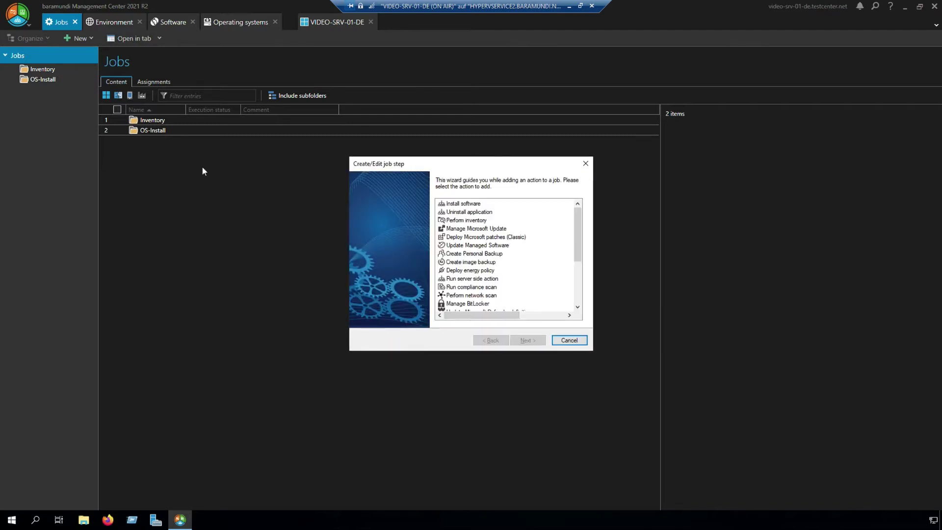
# Step: Add an Install software step for OS Customization Tool 21.1.8 and finish the job
pyautogui.doubleClick(463, 204)
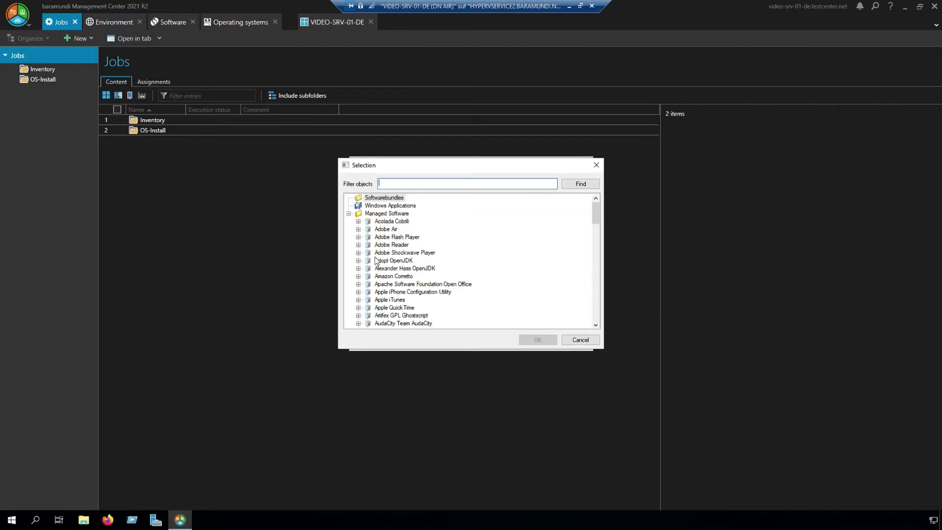
pyautogui.scroll(-4, 366, 303)
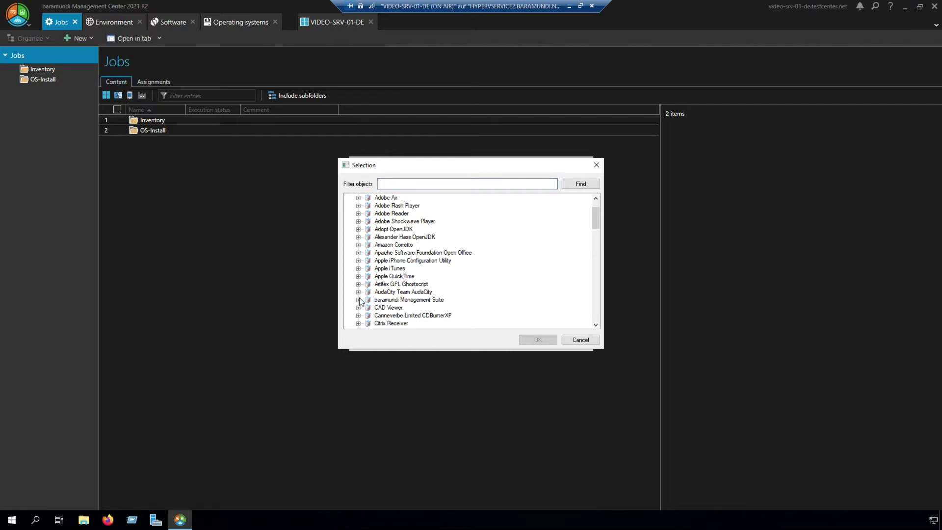
pyautogui.click(359, 299)
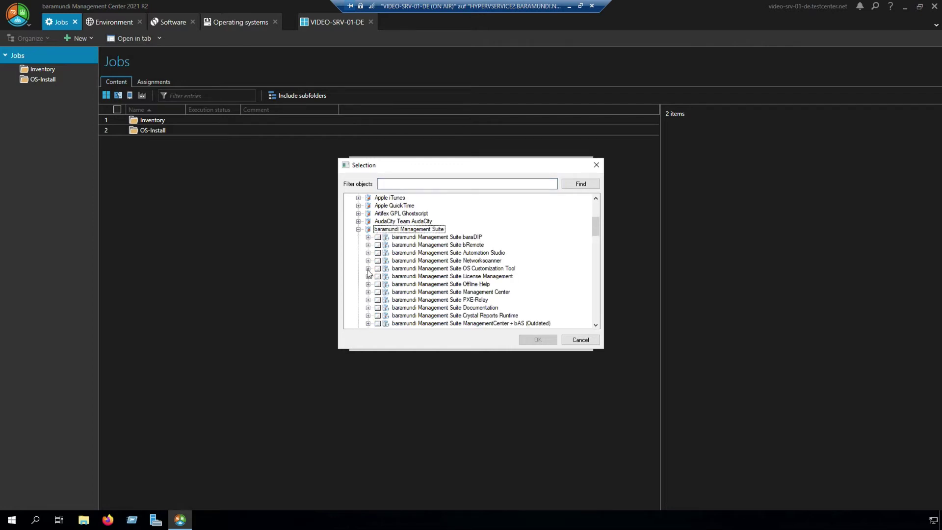
pyautogui.click(368, 269)
pyautogui.click(388, 276)
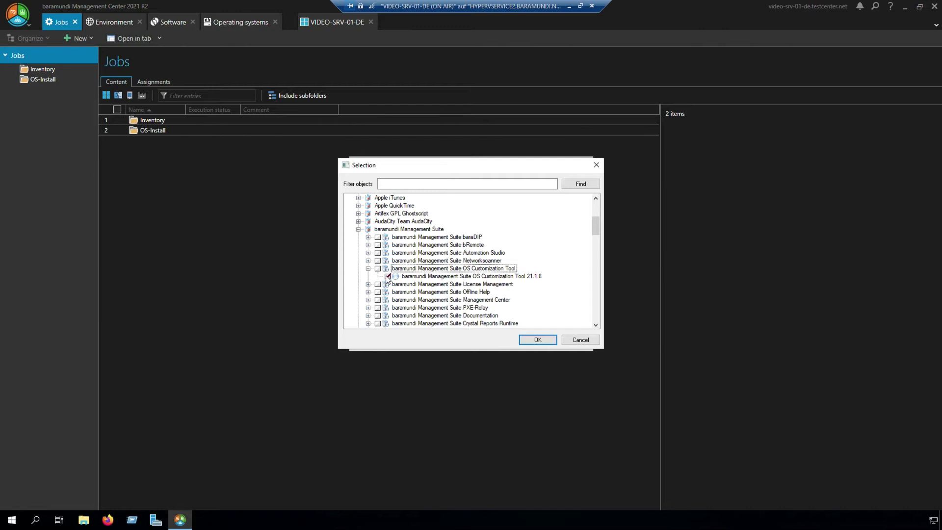
pyautogui.click(526, 340)
pyautogui.click(527, 341)
pyautogui.click(526, 340)
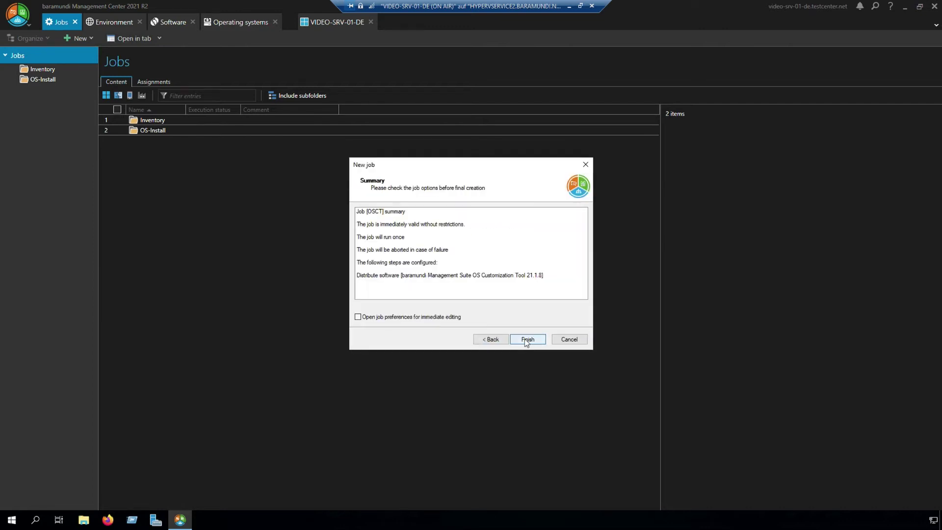
pyautogui.click(525, 340)
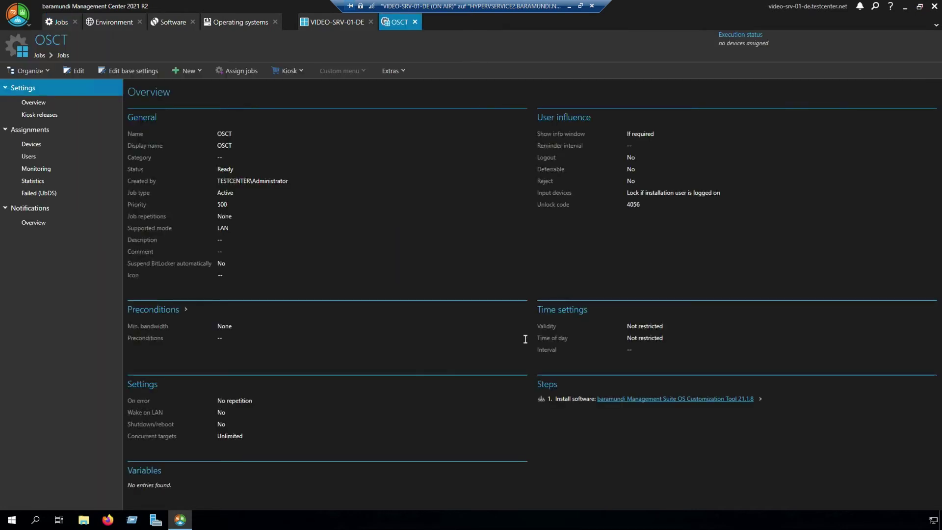
# Step: Assign the OSCT job to VIDEO-SRV-01-DE and view it in that device's job list
pyautogui.click(243, 70)
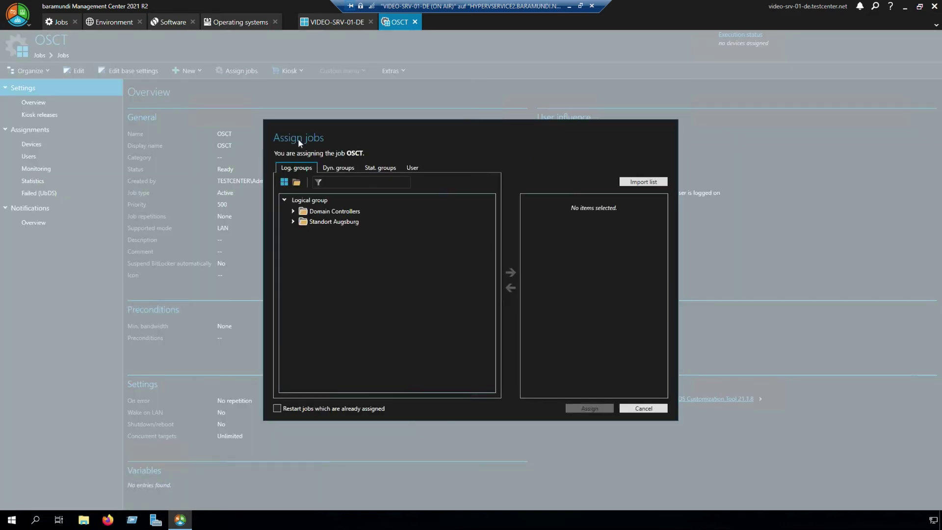
pyautogui.write('video')
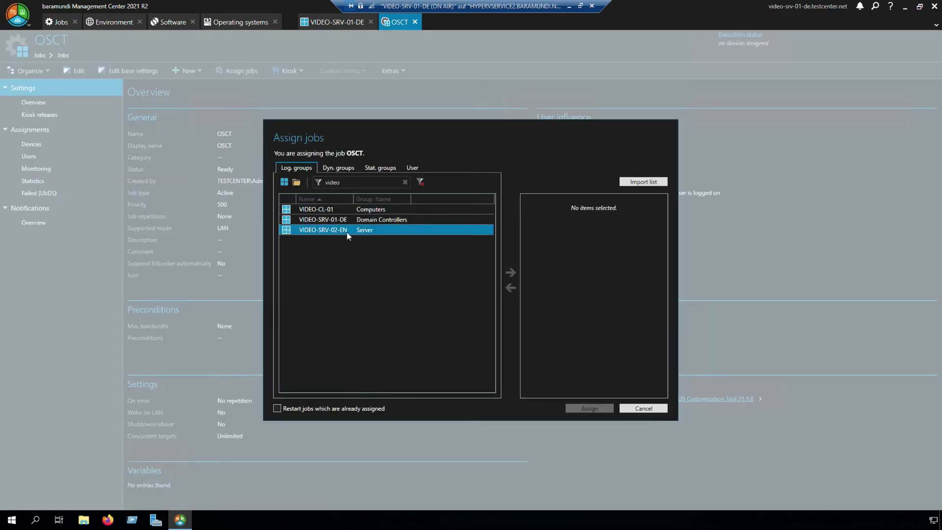
pyautogui.click(347, 220)
pyautogui.click(511, 272)
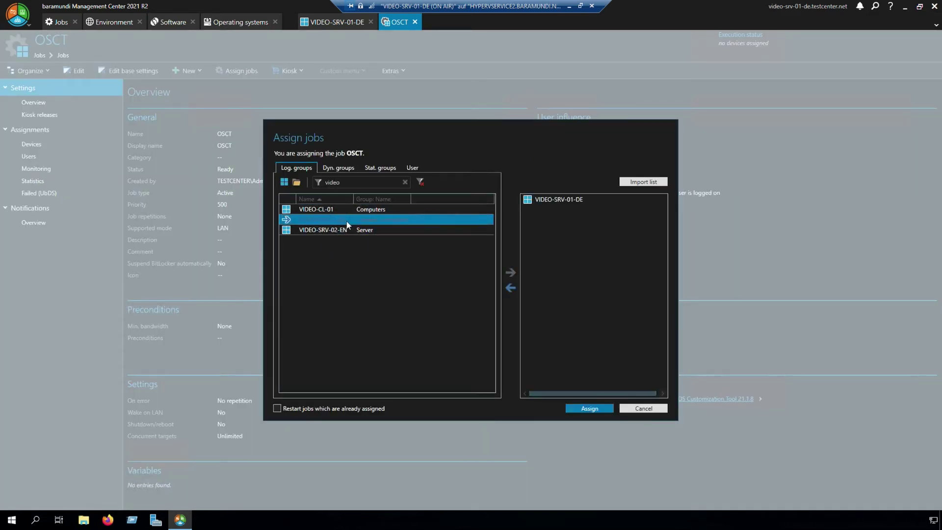
pyautogui.click(588, 408)
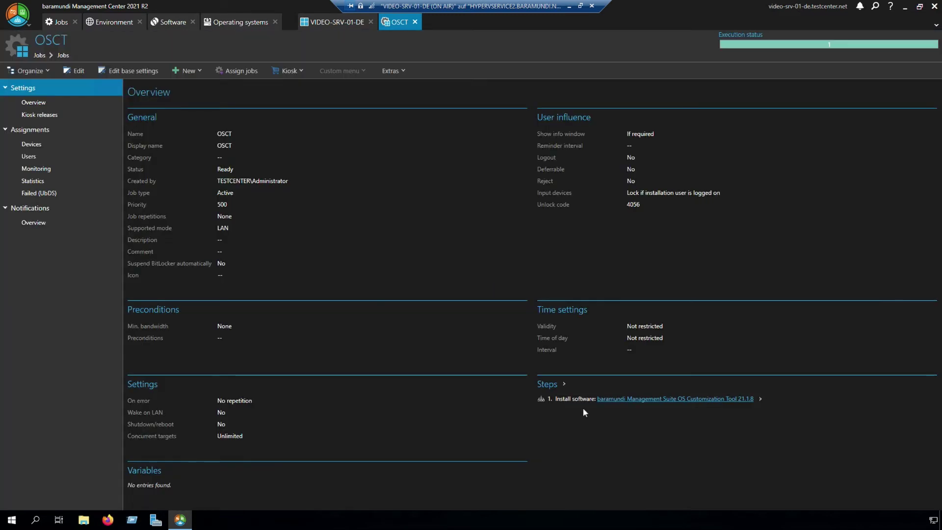
pyautogui.click(342, 25)
pyautogui.click(173, 138)
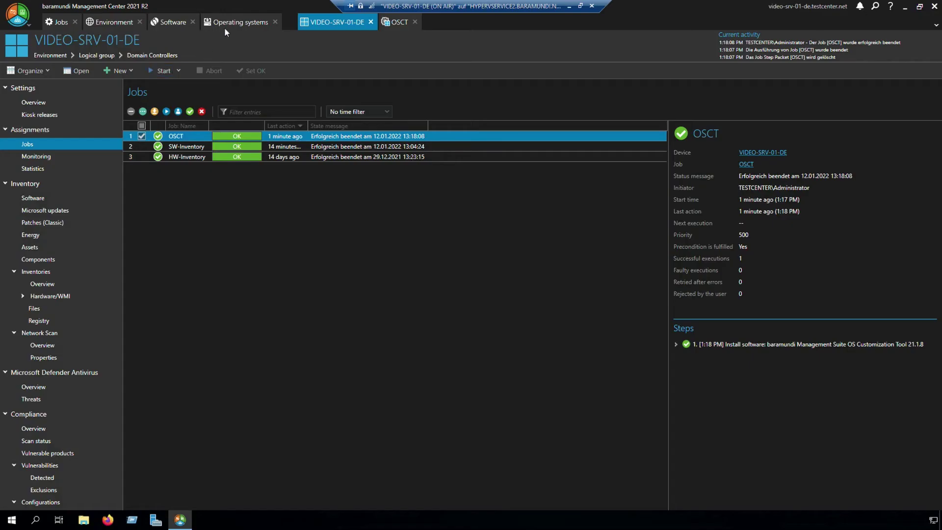
# Step: Return to Operating systems to show the Windows 10 (x64) 21H2 image details
pyautogui.click(226, 26)
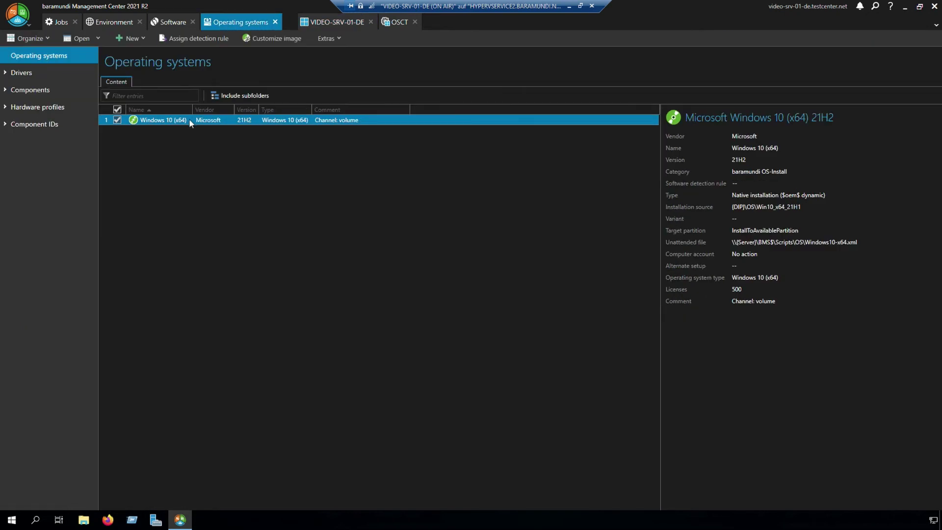
# Step: Launch OS Customization Tool and set the WIM file to D:\DIP\OS\Win10_x64_21H1\sources\install.wim
pyautogui.click(275, 39)
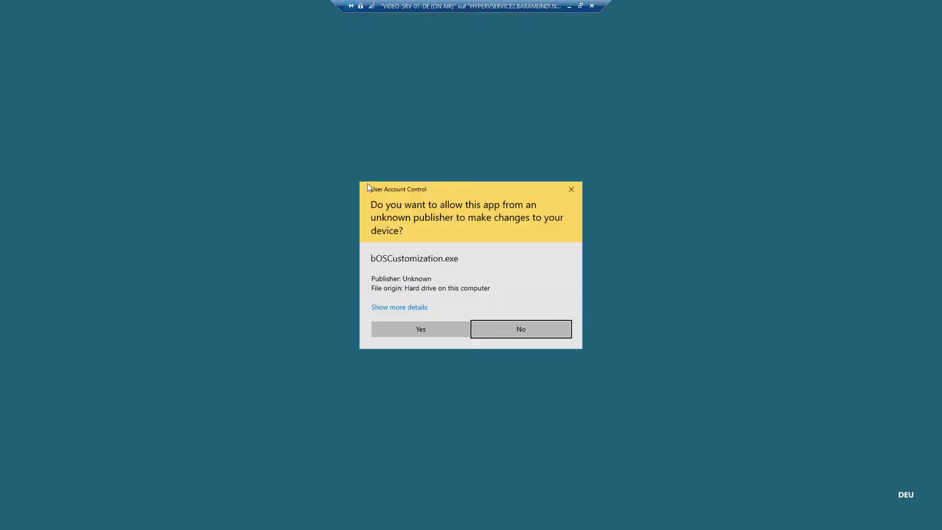
pyautogui.click(430, 332)
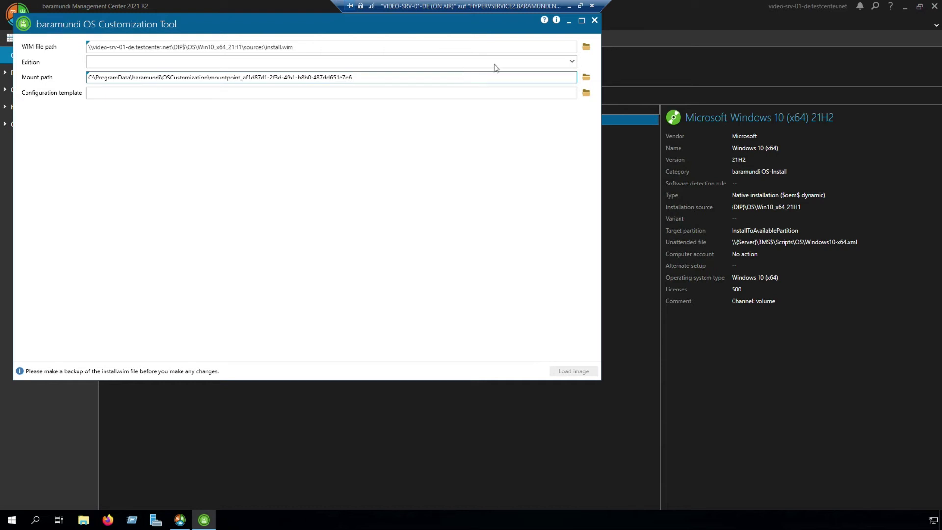
pyautogui.click(587, 47)
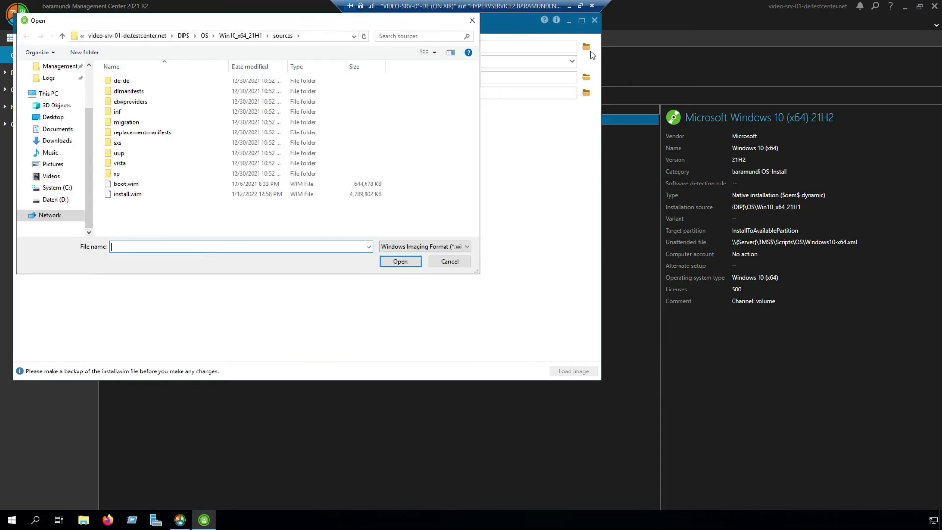
pyautogui.click(59, 188)
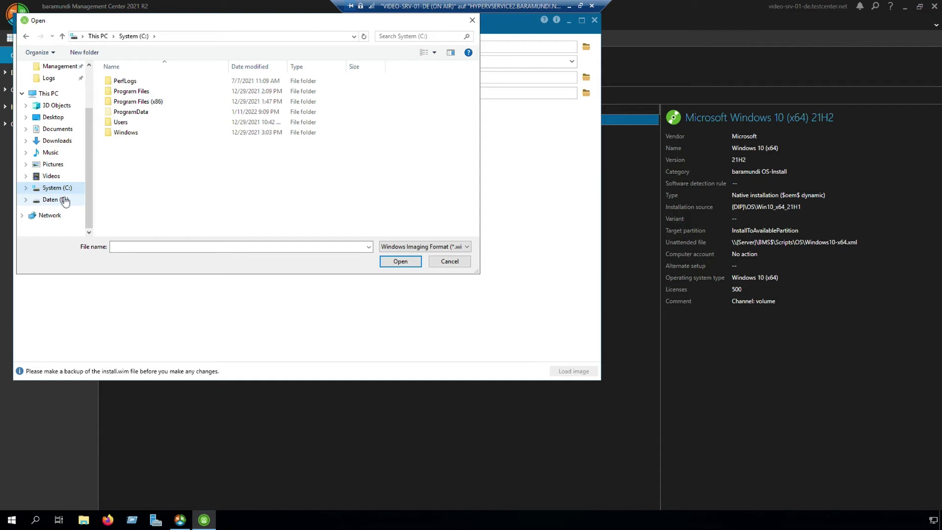
pyautogui.click(64, 199)
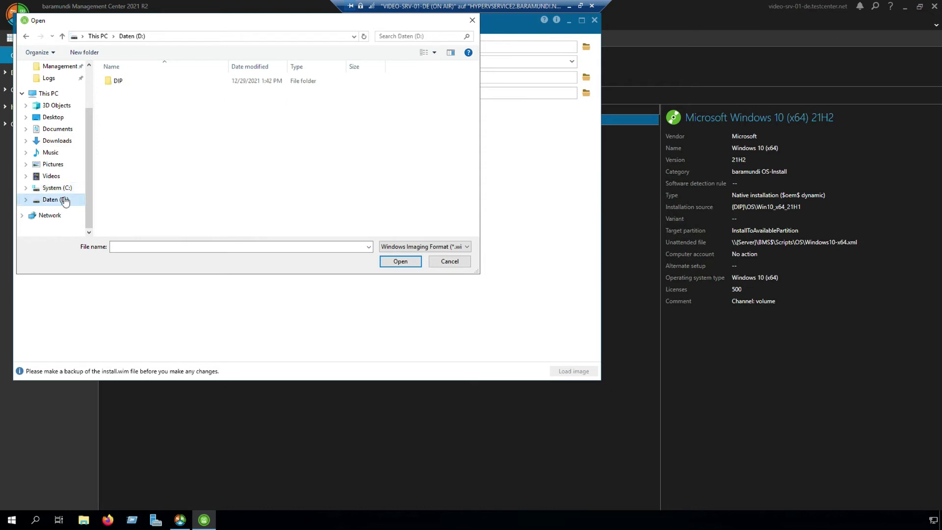
pyautogui.click(128, 82)
pyautogui.doubleClick(127, 81)
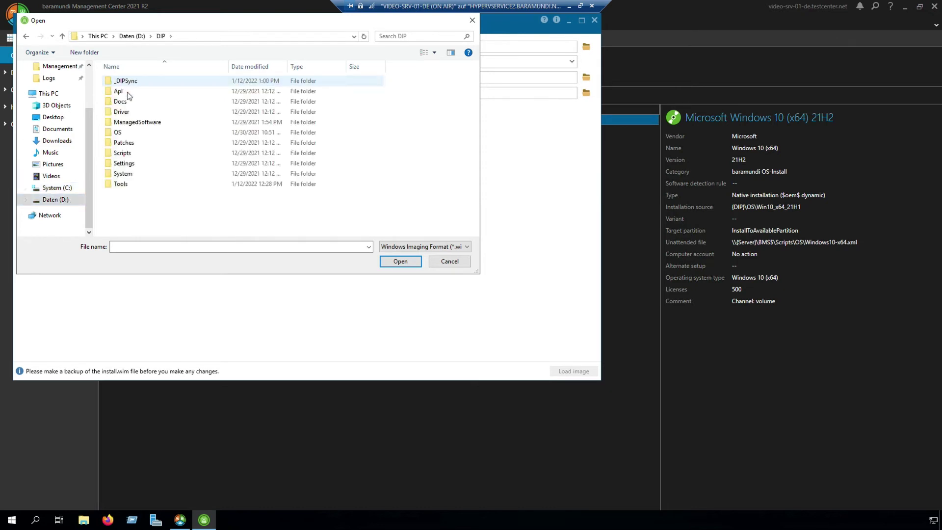
pyautogui.doubleClick(120, 132)
pyautogui.doubleClick(132, 84)
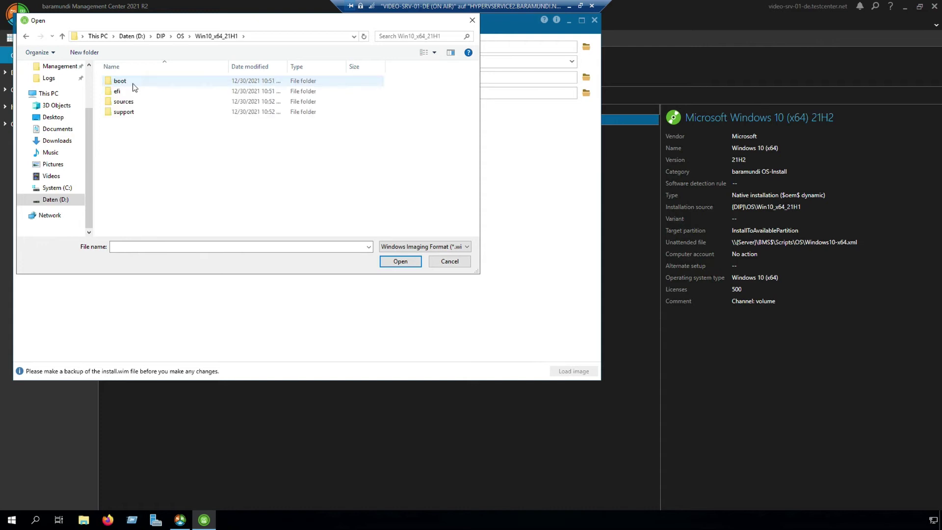
pyautogui.doubleClick(125, 101)
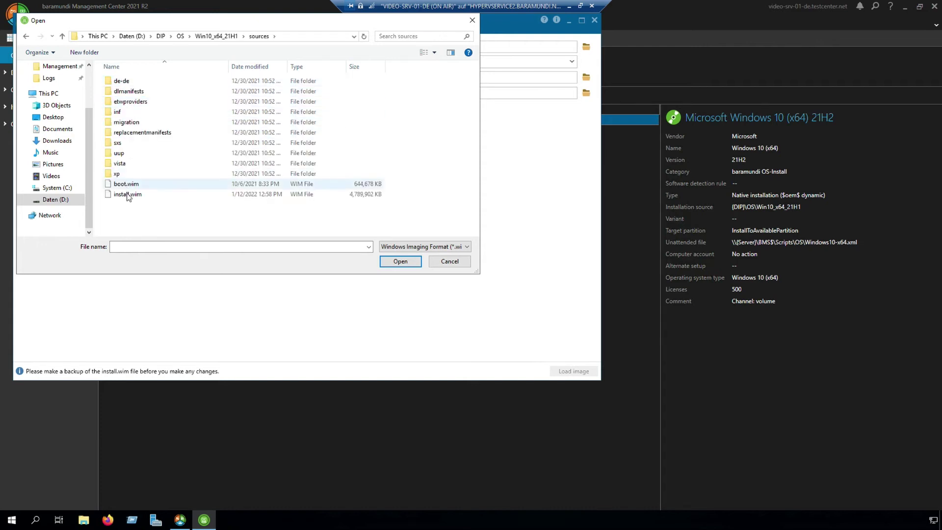
pyautogui.doubleClick(127, 195)
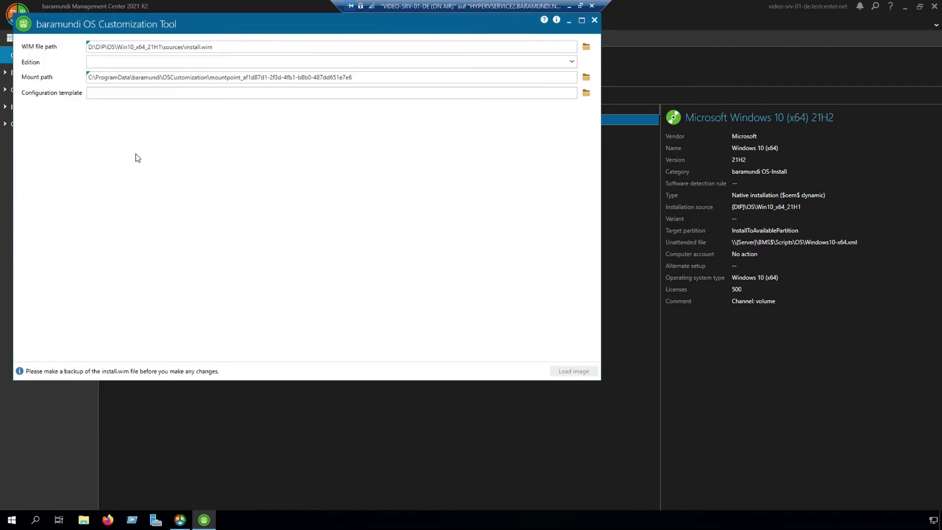
# Step: Load the Windows 10 Enterprise edition from install.wim
pyautogui.click(127, 62)
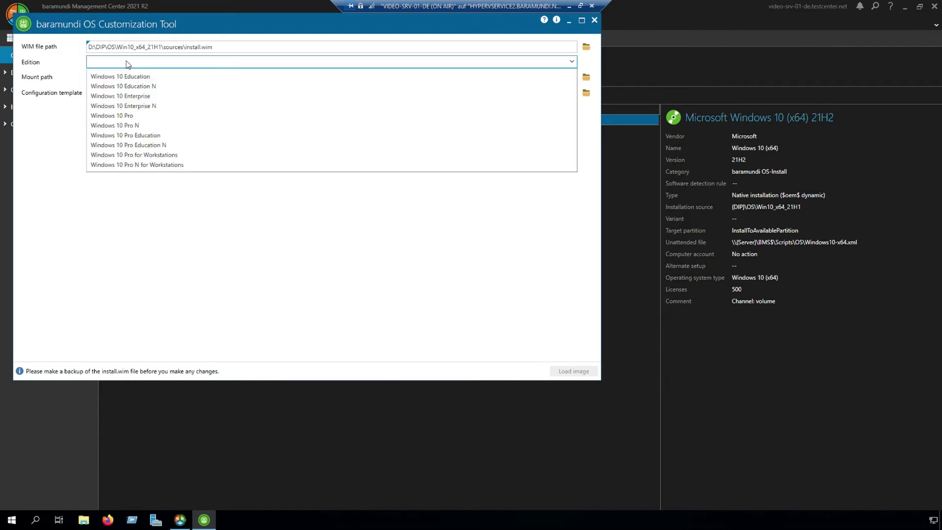
pyautogui.click(142, 97)
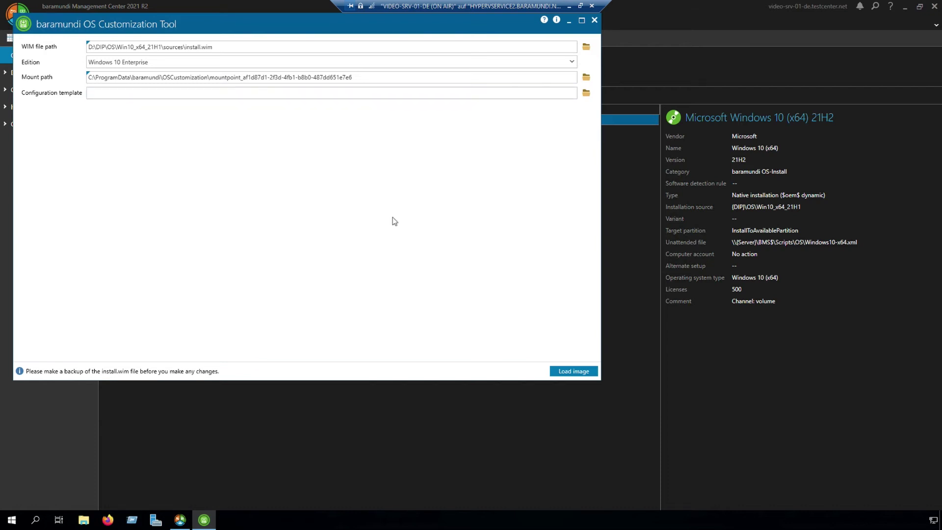
pyautogui.click(559, 373)
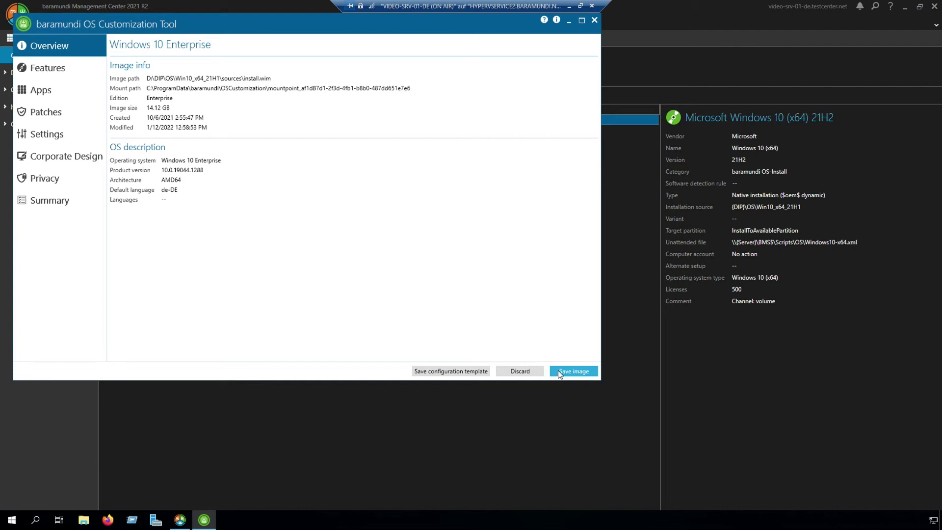
# Step: Review the image's Features, Apps and Patches pages
pyautogui.click(72, 69)
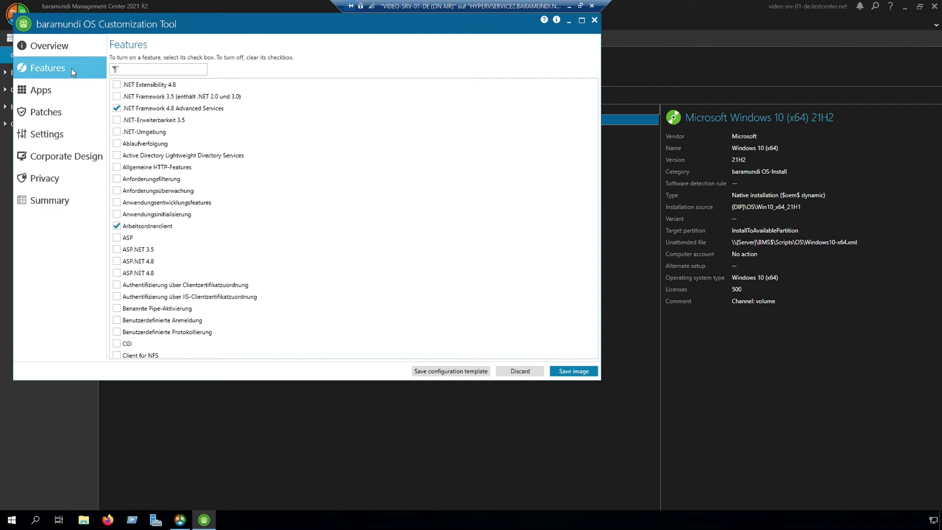
pyautogui.click(66, 87)
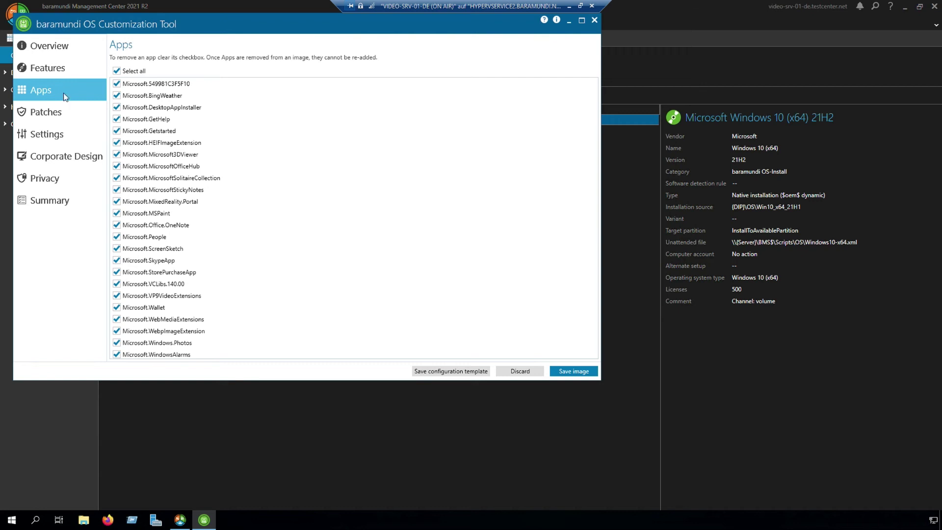
pyautogui.click(64, 109)
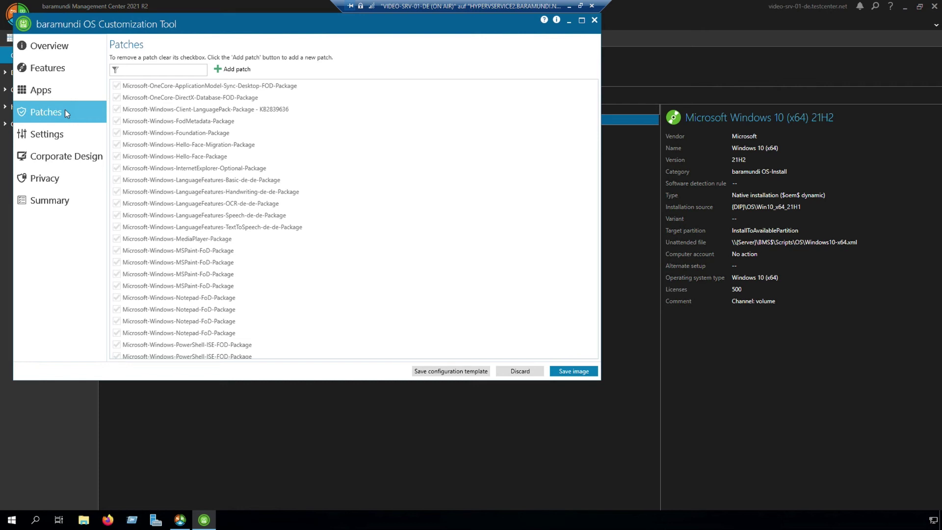
# Step: Browse the image's Settings, Corporate Design and Privacy pages
pyautogui.click(62, 129)
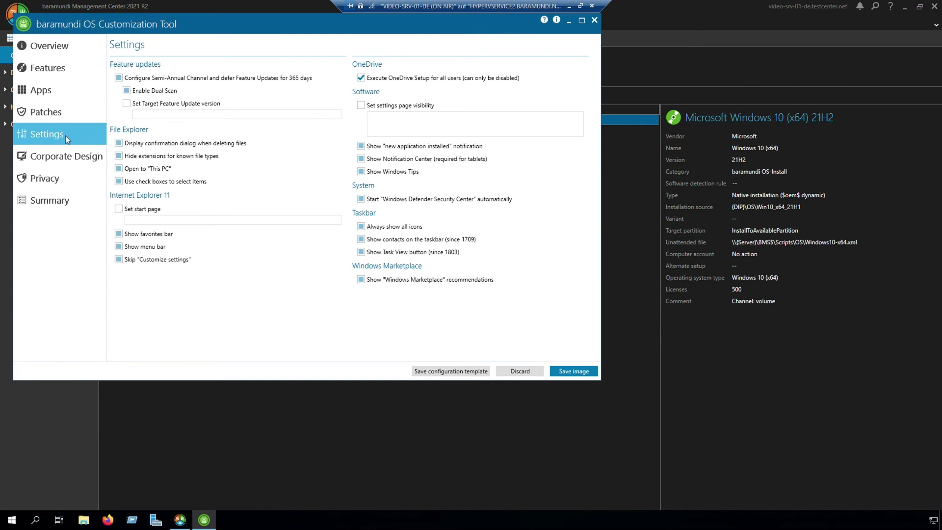
pyautogui.click(64, 156)
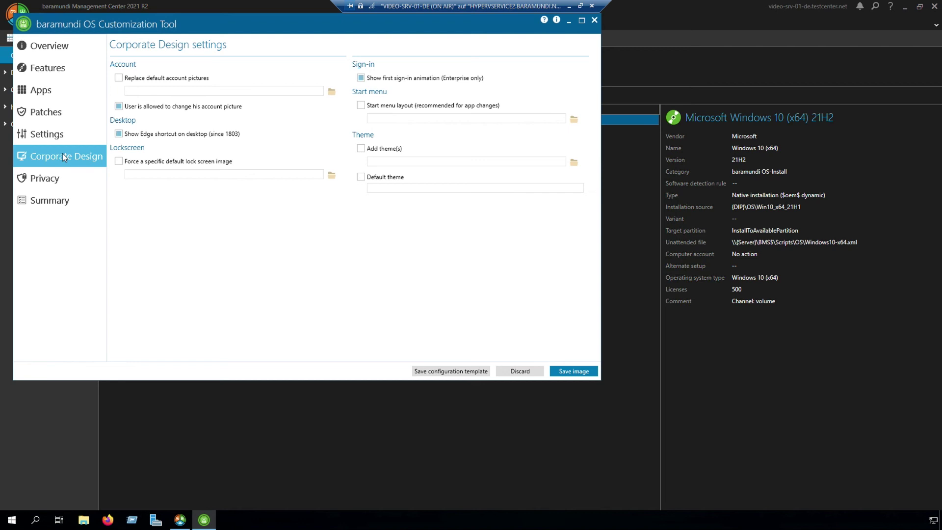
pyautogui.click(65, 175)
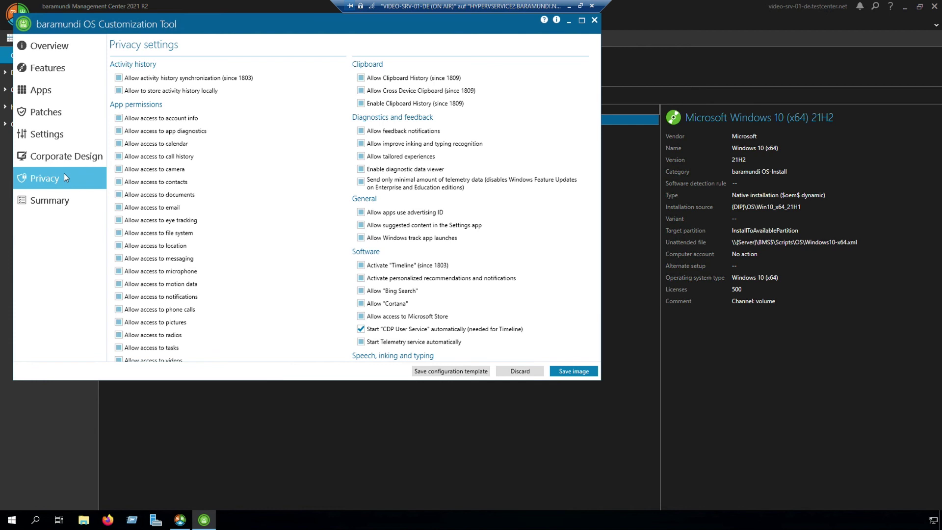
# Step: Check the empty Summary of changes and request saving the image
pyautogui.click(58, 200)
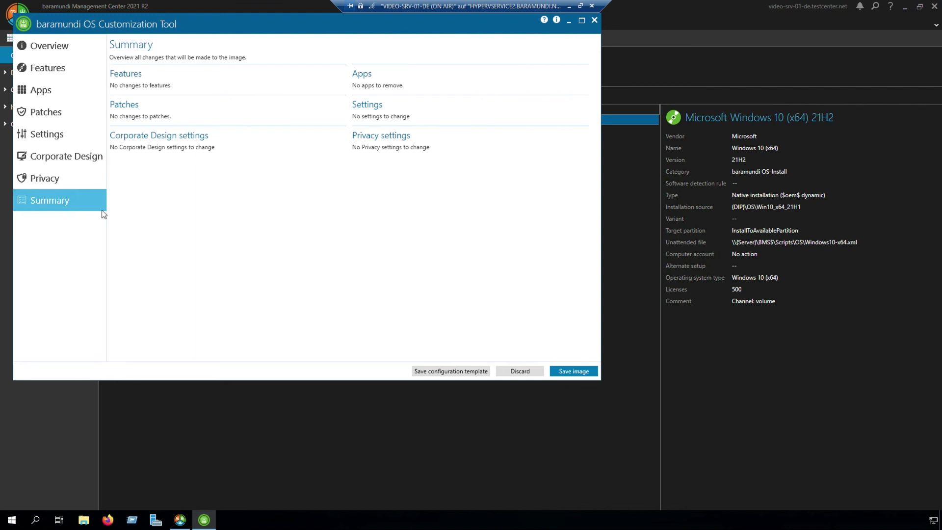
pyautogui.click(573, 372)
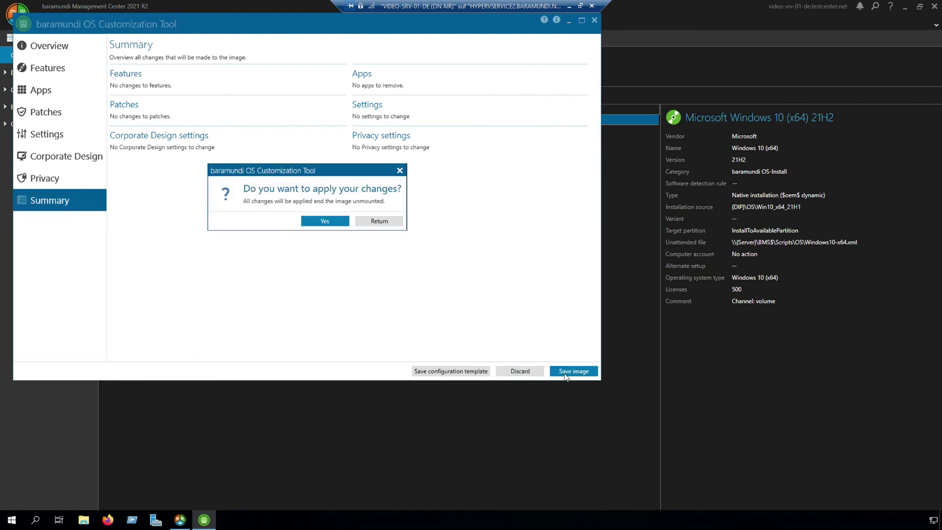